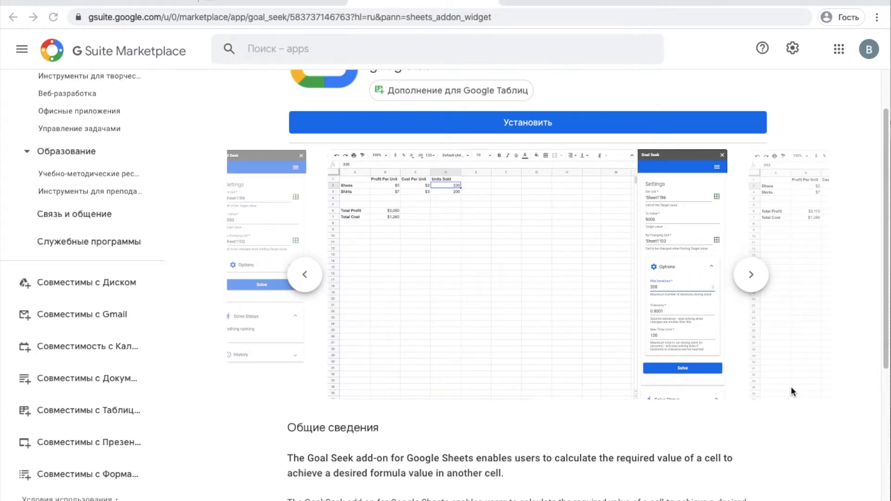
# Step: Switch to the "Подбор параметра" spreadsheet and select the monthly payment formula in cell B4
pyautogui.click(284, 2)
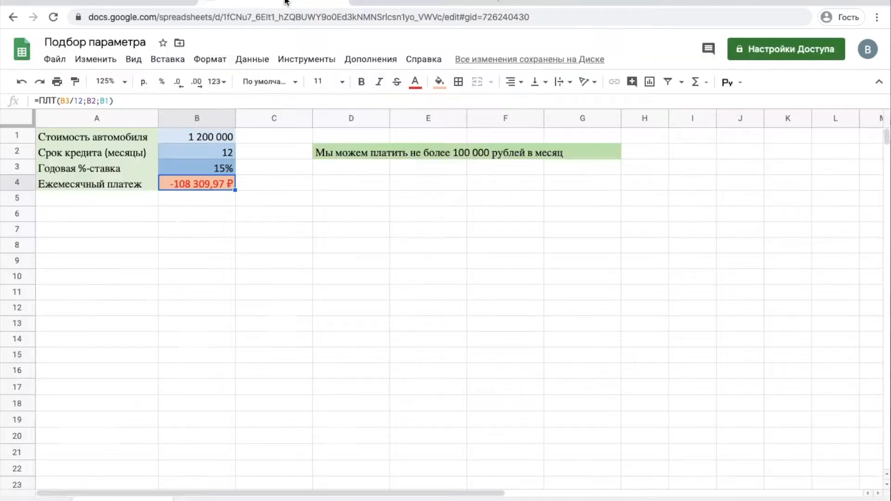
pyautogui.click(198, 207)
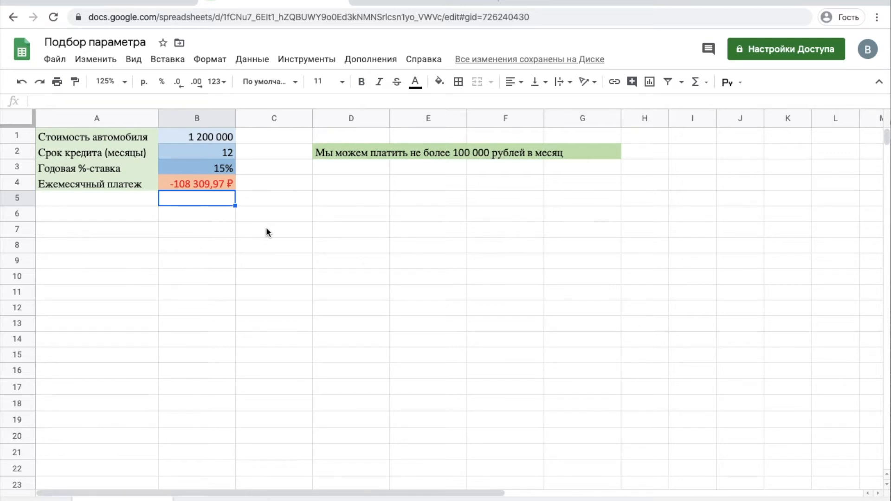
pyautogui.click(193, 183)
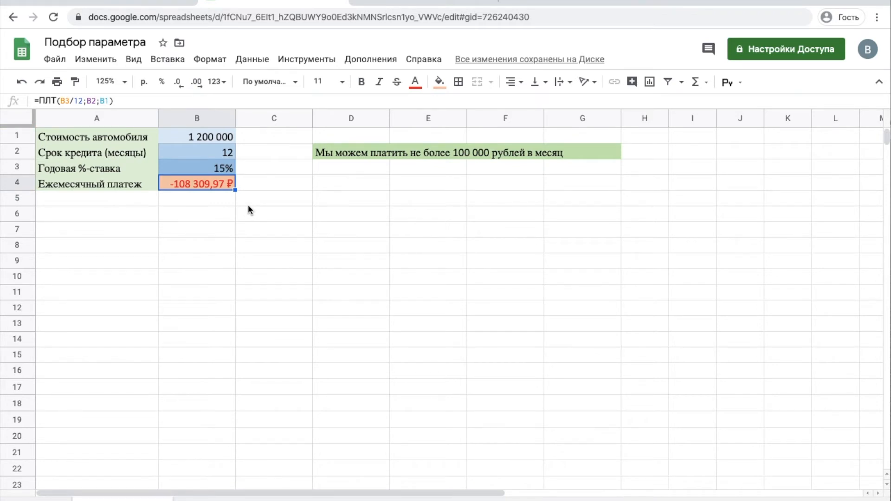
# Step: Open the add-on marketplace for the spreadsheet and search it for "Подбор параметра"
pyautogui.click(381, 62)
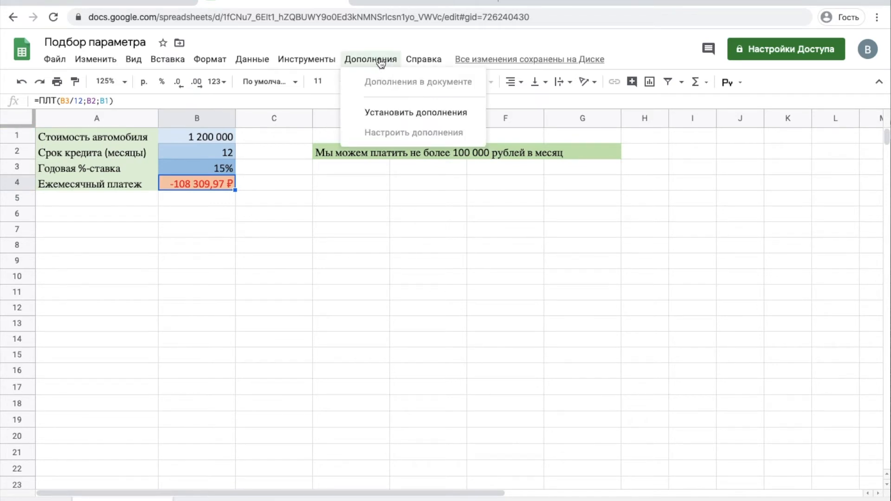
pyautogui.click(382, 113)
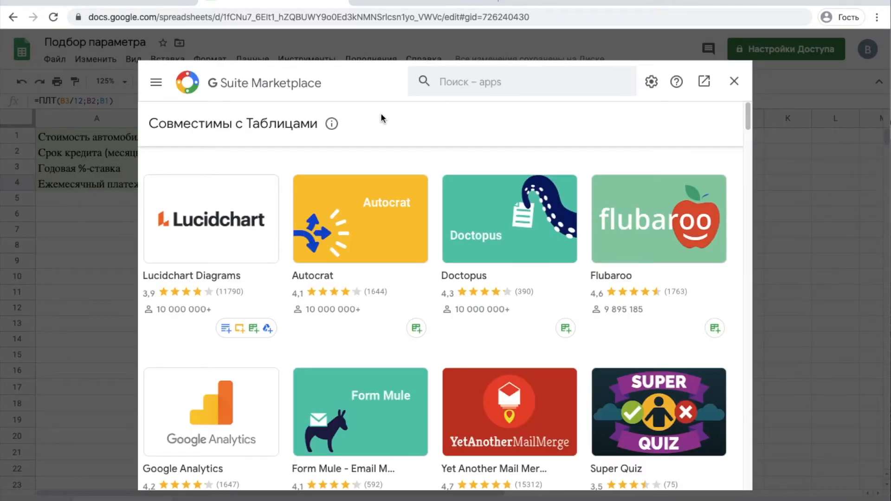
pyautogui.click(520, 83)
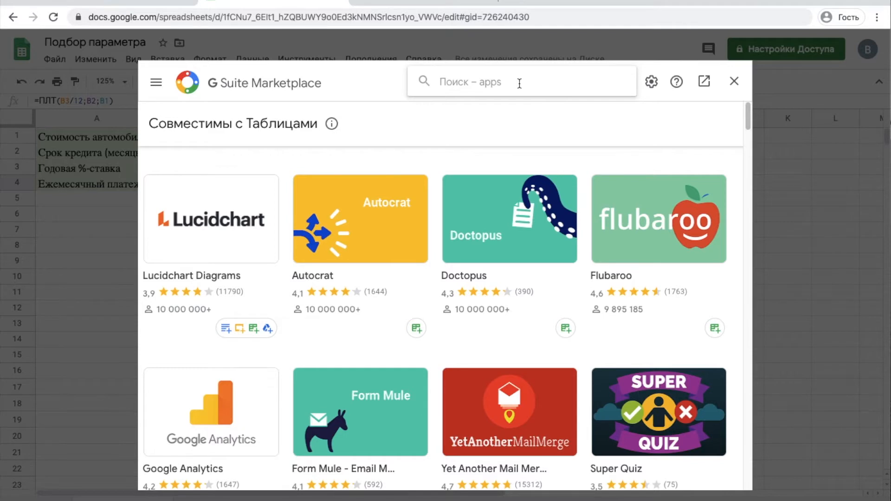
pyautogui.write('gj')
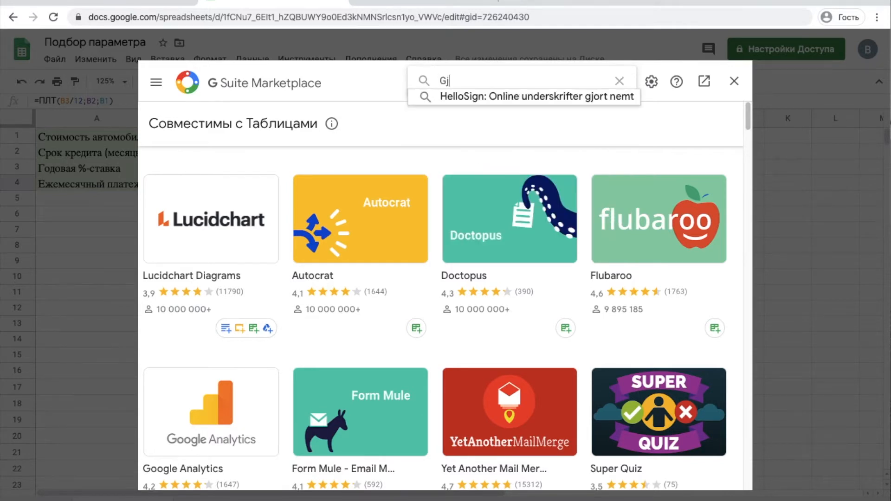
pyautogui.press('BackSpace')
pyautogui.press('BackSpace')
pyautogui.write('Подб')
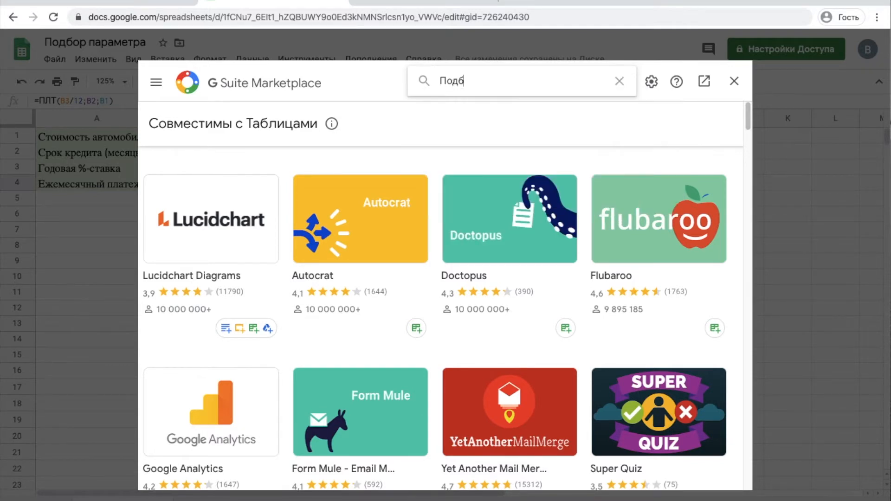
pyautogui.write('ор параметра')
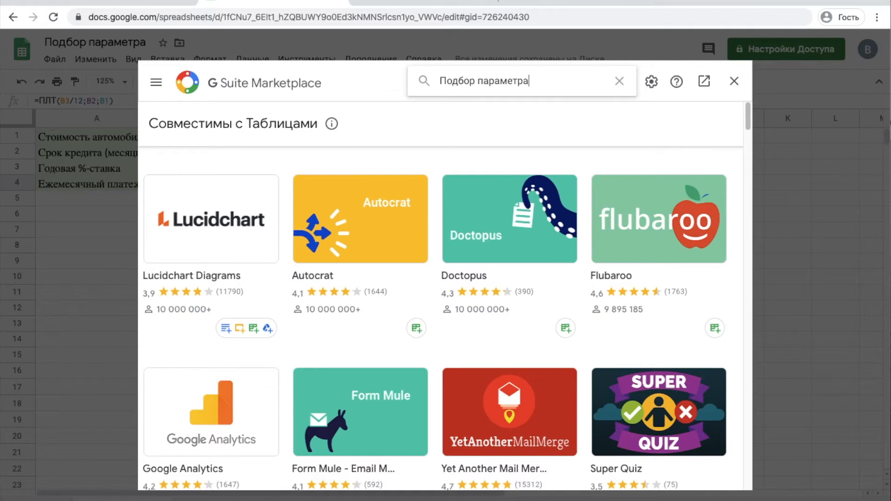
pyautogui.press('Return')
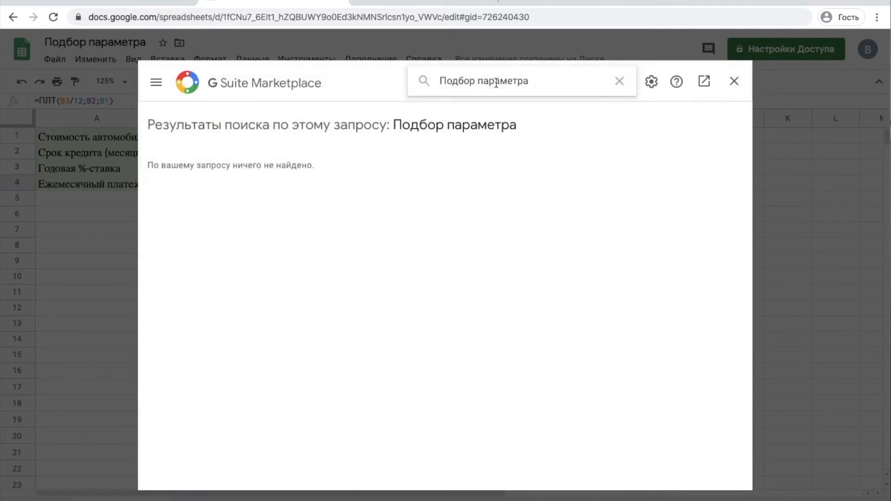
# Step: Replace the marketplace search query with "Goal Seek" and run the search
pyautogui.doubleClick(543, 87)
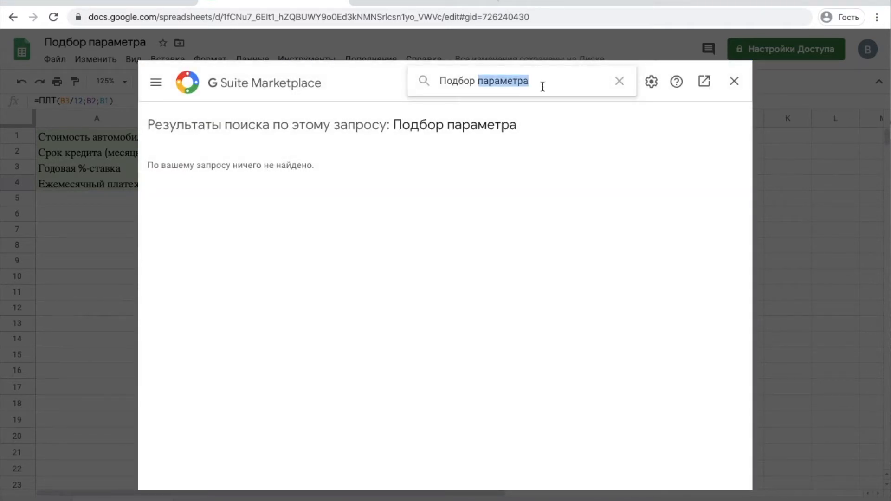
pyautogui.tripleClick(543, 86)
pyautogui.write('Gol')
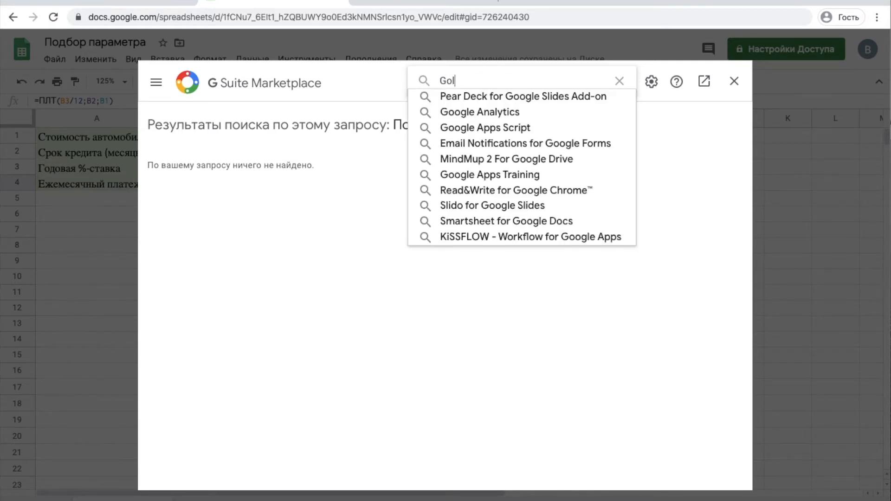
pyautogui.press('BackSpace')
pyautogui.write('al S')
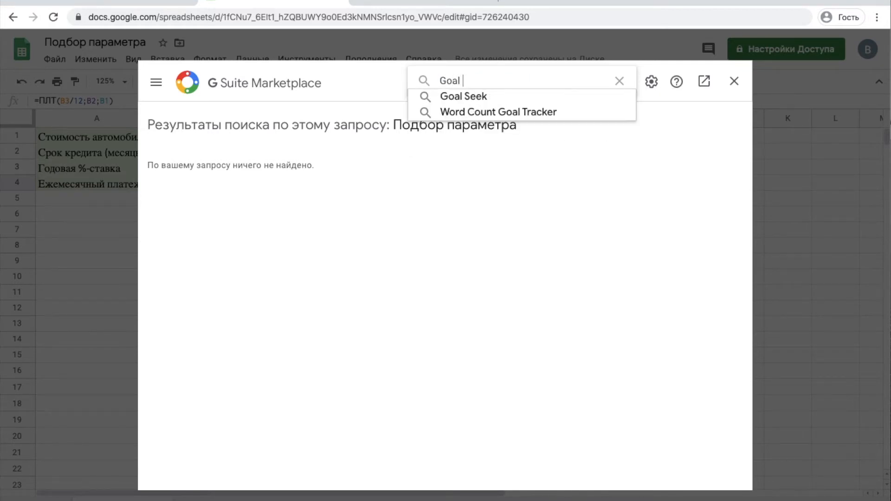
pyautogui.write('eek')
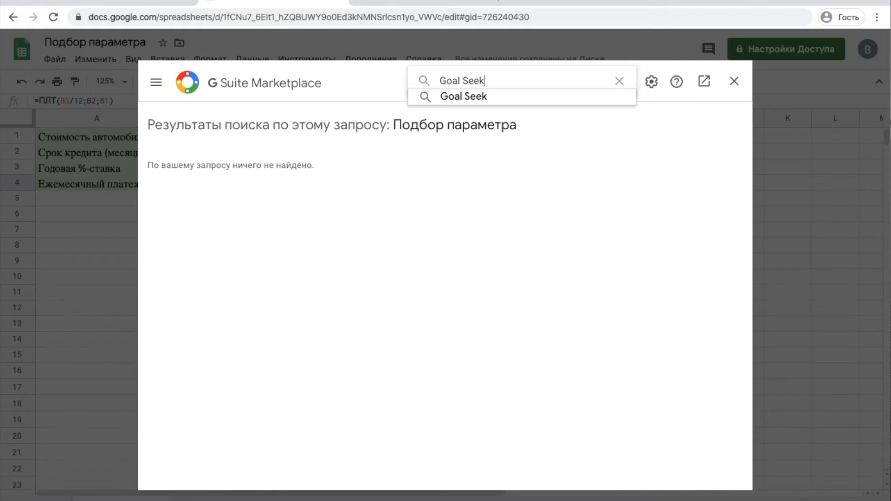
pyautogui.press('Return')
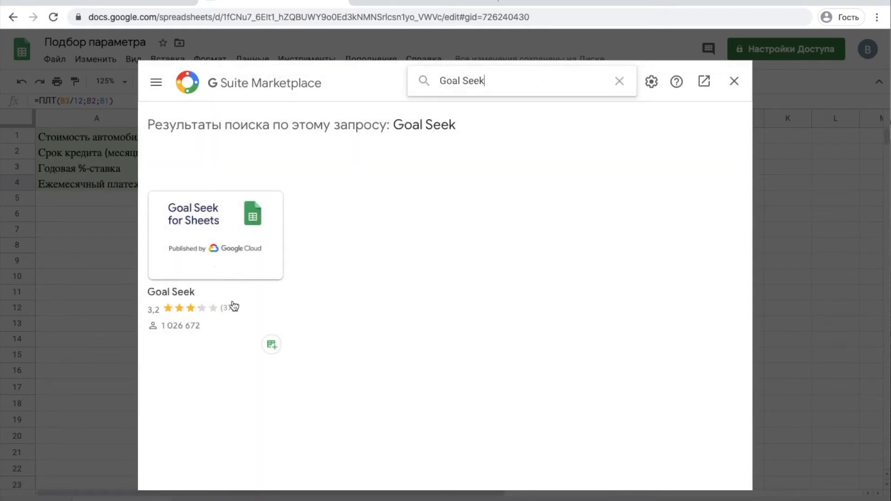
# Step: Install the Goal Seek add-on, agree to its permission request, and close the marketplace
pyautogui.click(217, 255)
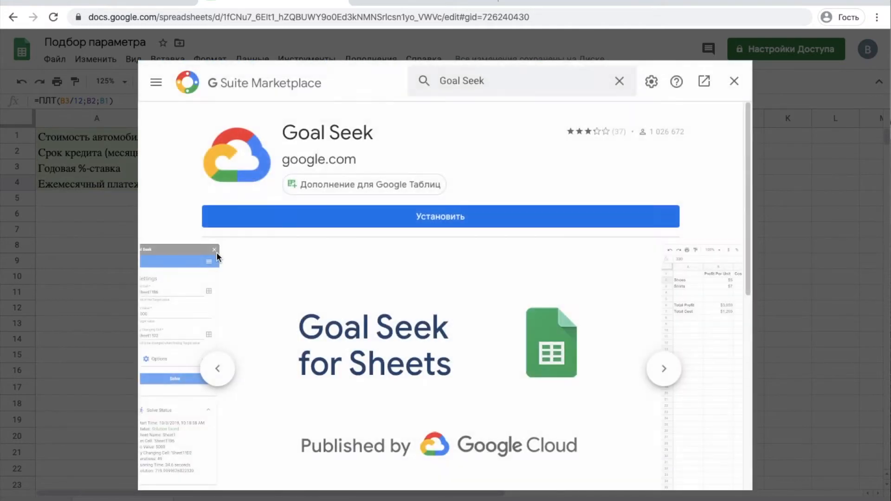
pyautogui.click(448, 222)
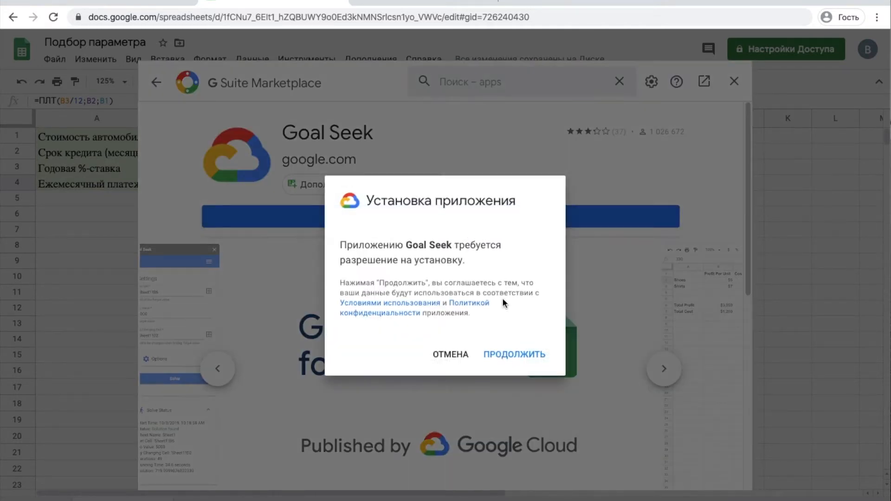
pyautogui.click(516, 355)
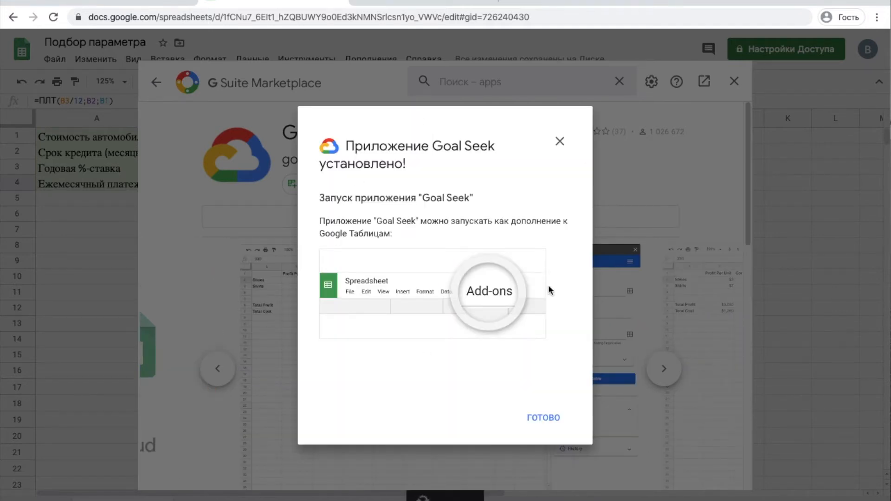
pyautogui.click(546, 423)
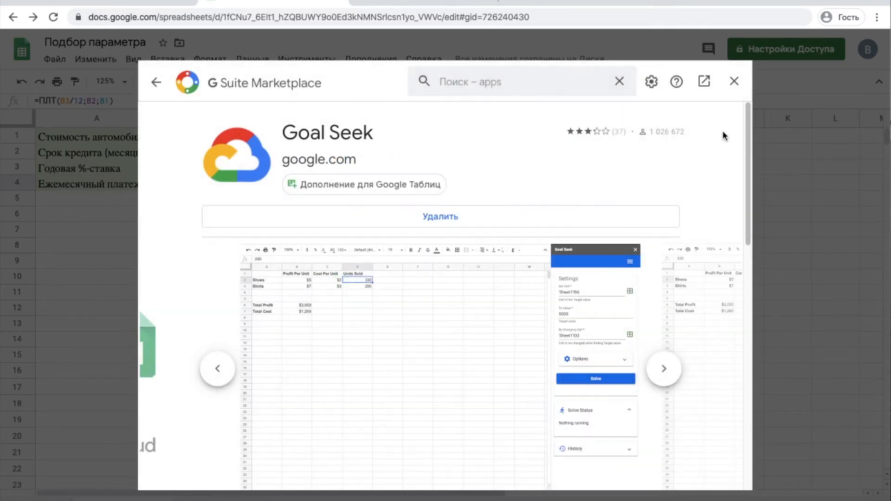
pyautogui.click(735, 83)
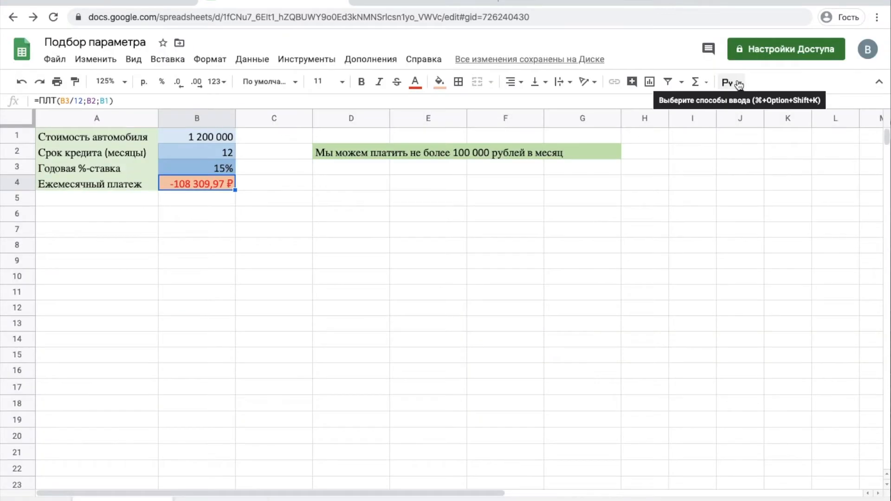
# Step: Open the Goal Seek add-on and capture the monthly payment cell B4 as the cell to set
pyautogui.click(368, 60)
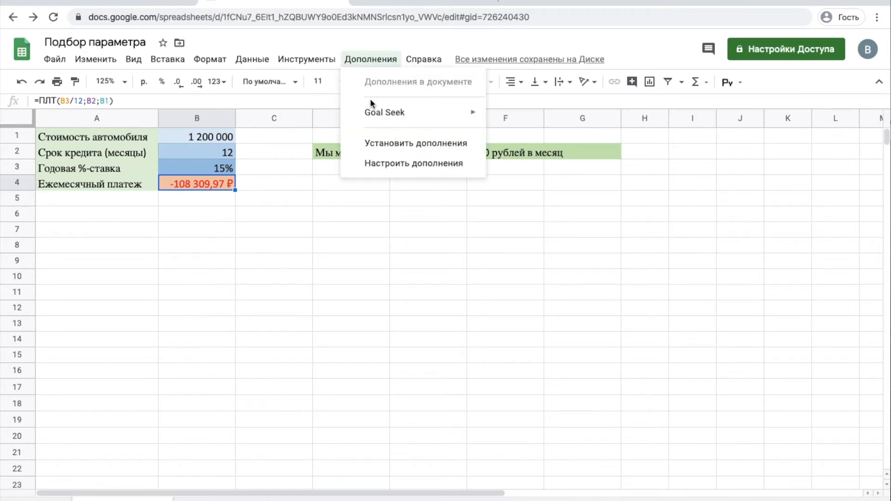
pyautogui.moveTo(388, 116)
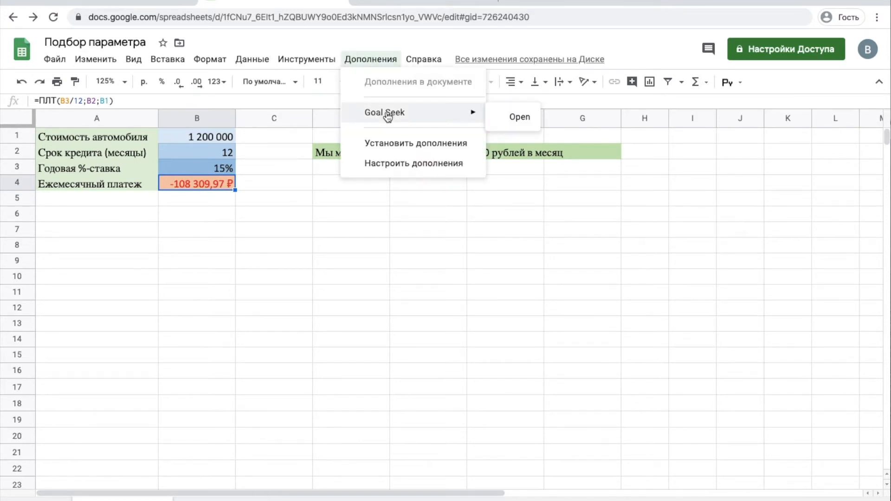
pyautogui.click(511, 118)
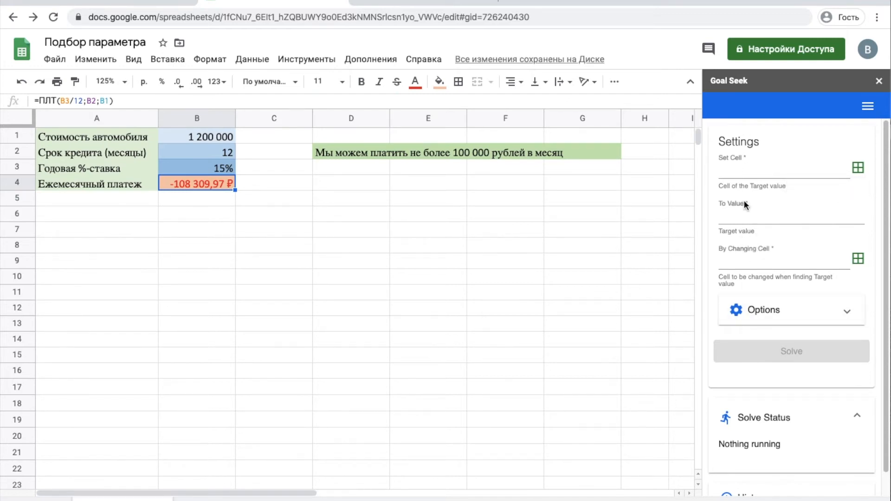
pyautogui.click(749, 168)
pyautogui.click(859, 167)
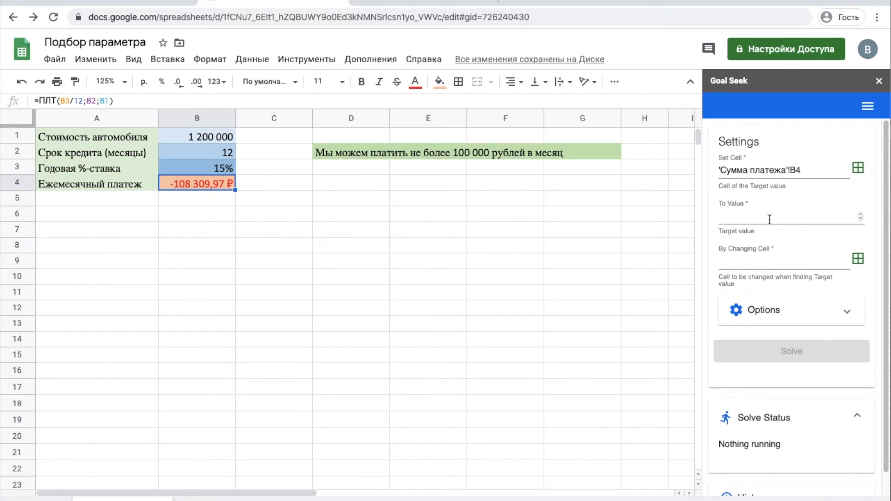
# Step: Set the Goal Seek target value for the monthly payment to -100000
pyautogui.click(730, 217)
pyautogui.write('100000')
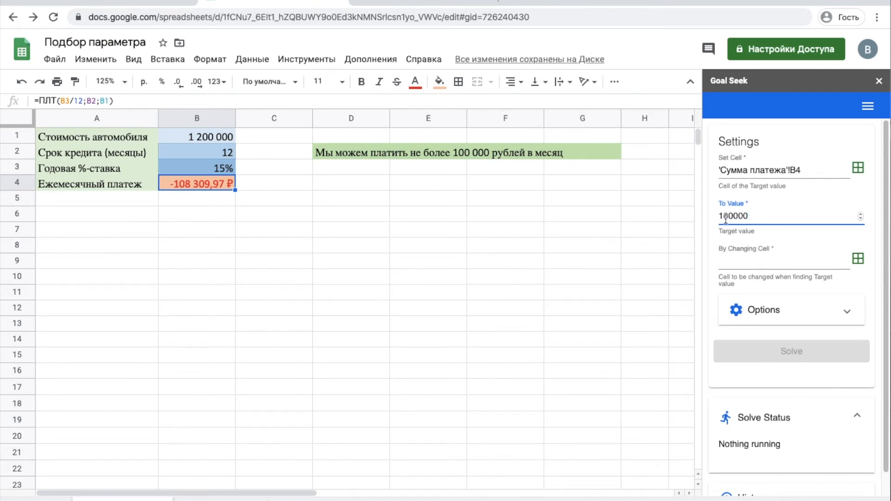
pyautogui.write('-')
# Step: Assign the loan term cell B2 as the changing cell, run the Goal Seek solve, and dismiss its completion notice
pyautogui.click(748, 260)
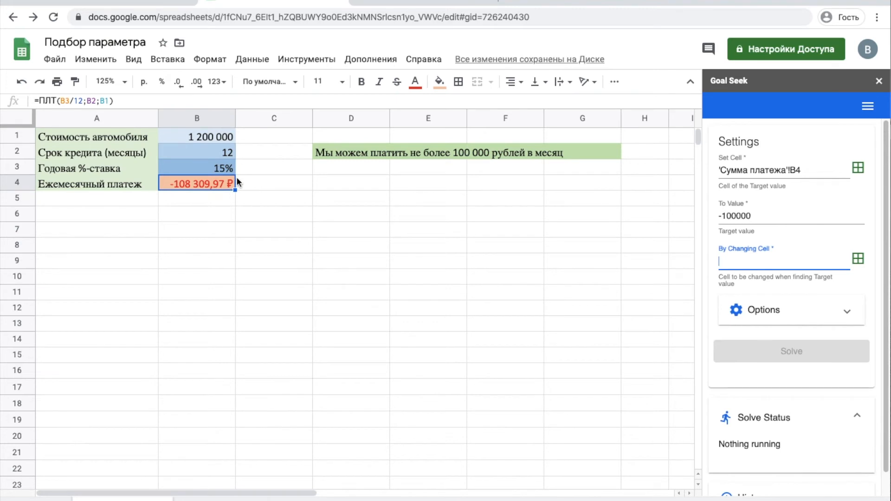
pyautogui.click(210, 153)
pyautogui.click(859, 259)
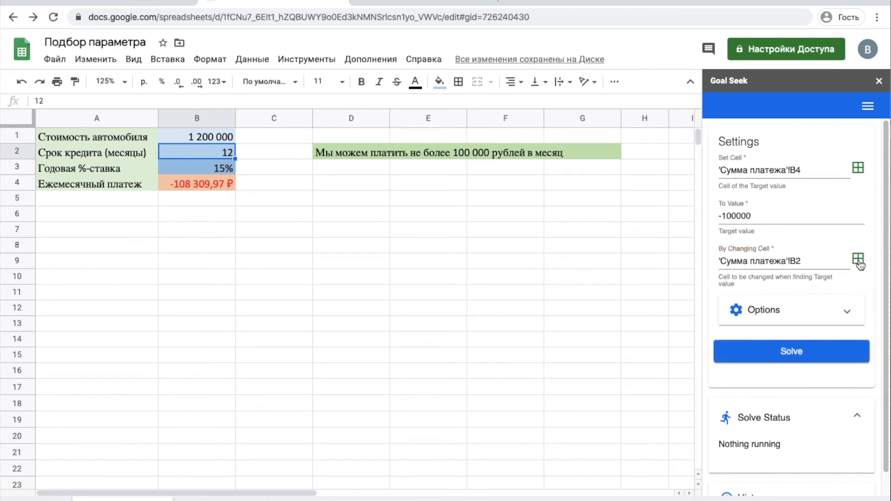
pyautogui.click(801, 351)
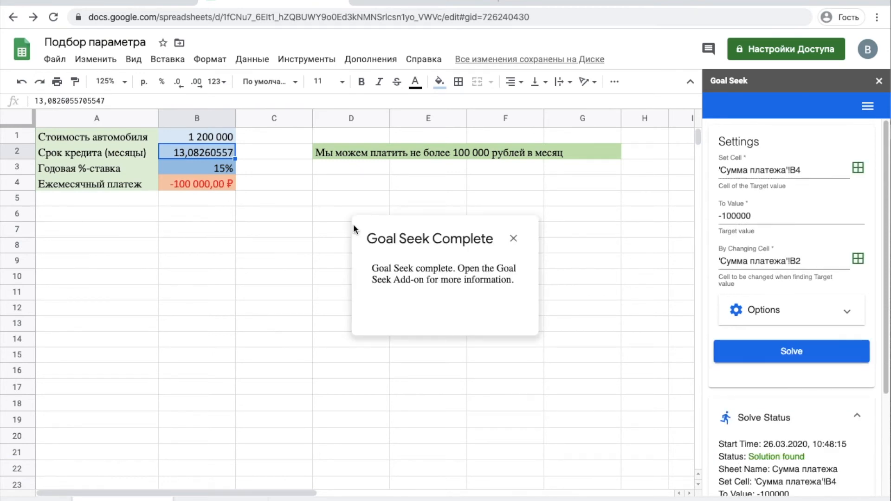
pyautogui.click(514, 239)
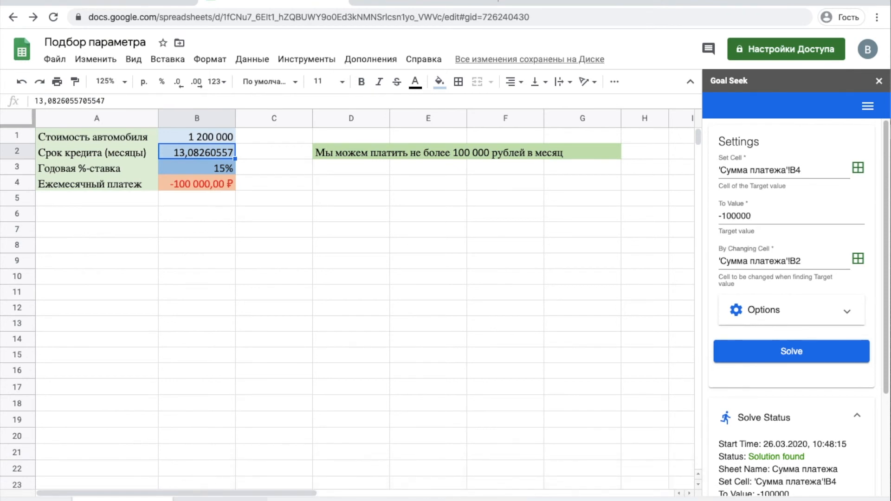
# Step: Compare the loan term formula and monthly payment cell on the 10-month repayment sheet with the payment formula on the "Сумма платежа" sheet
pyautogui.click(220, 500)
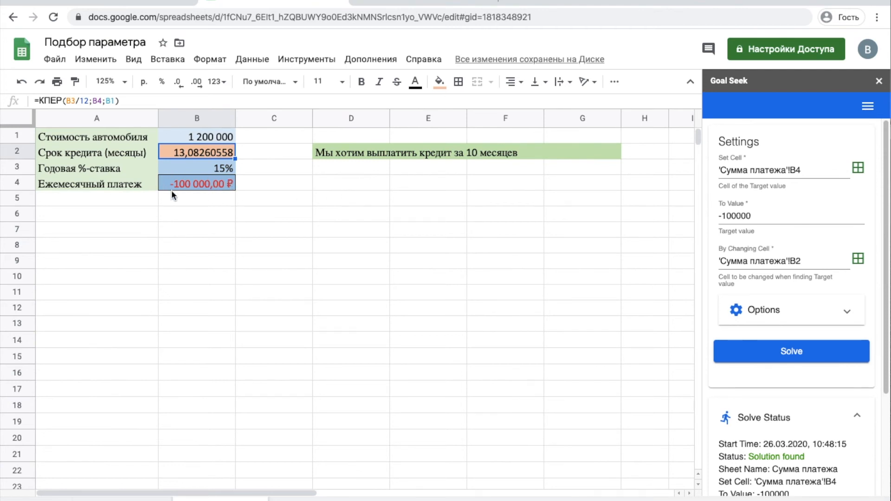
pyautogui.click(210, 217)
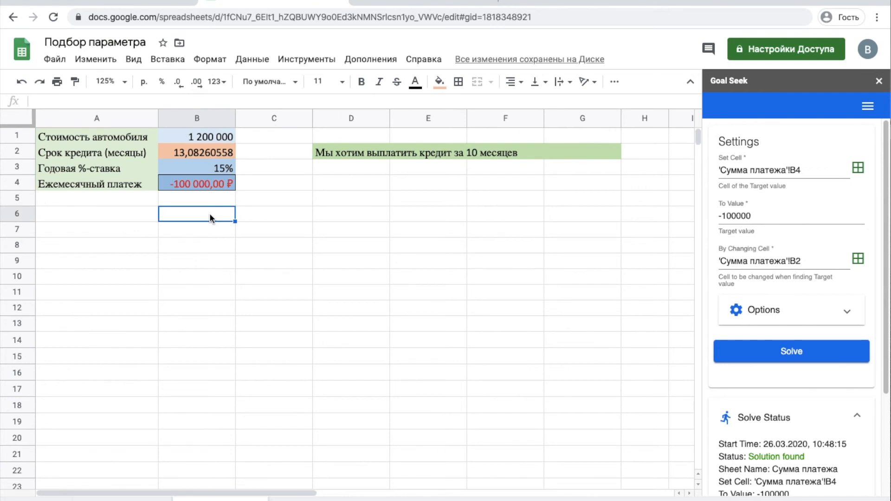
pyautogui.click(207, 152)
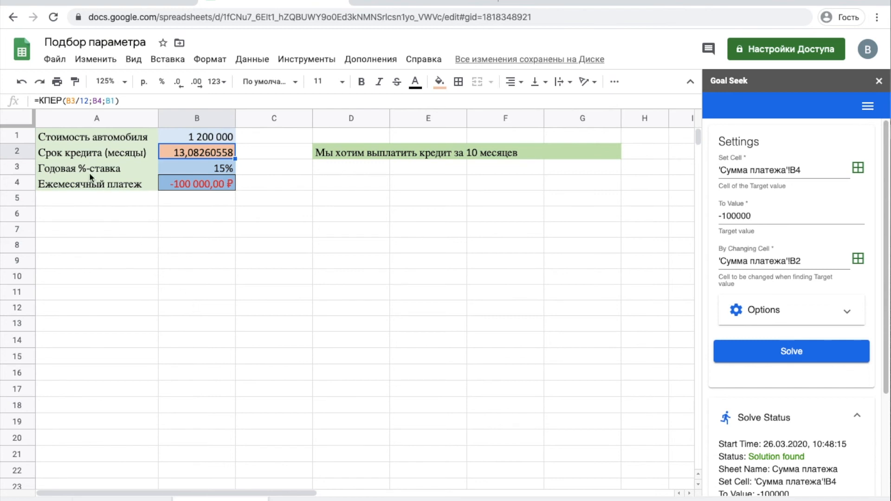
pyautogui.click(125, 498)
pyautogui.click(192, 189)
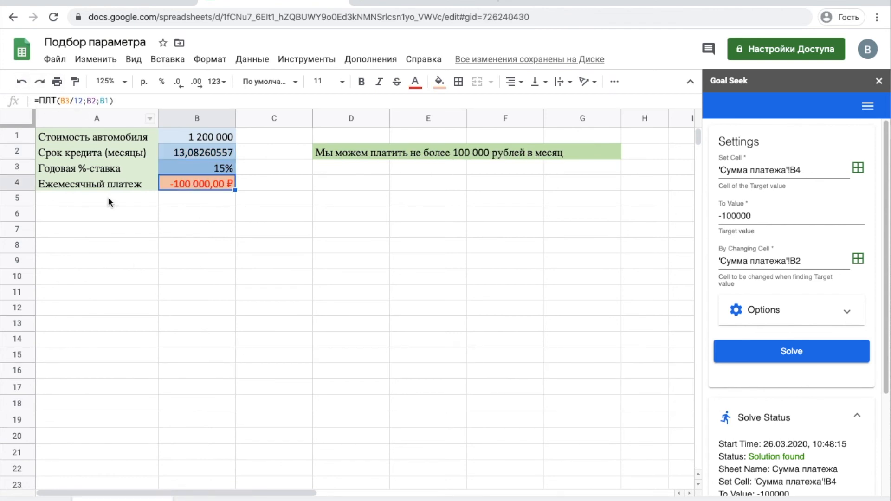
pyautogui.click(221, 499)
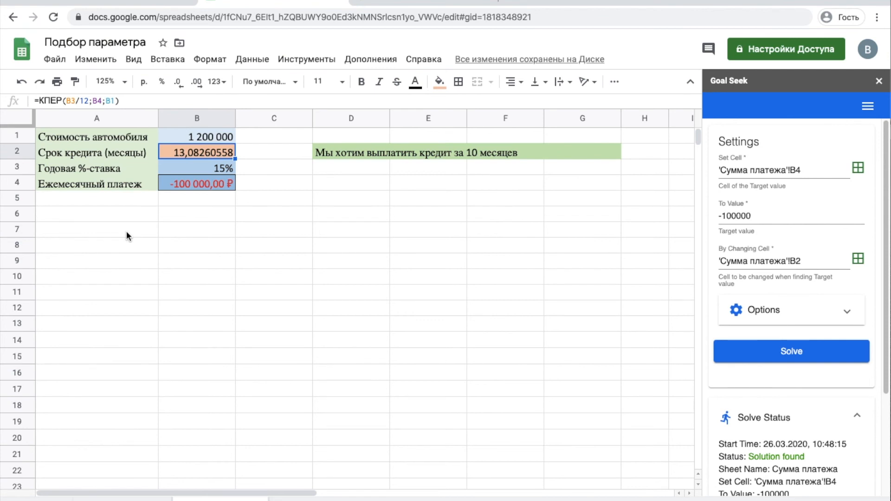
pyautogui.click(196, 185)
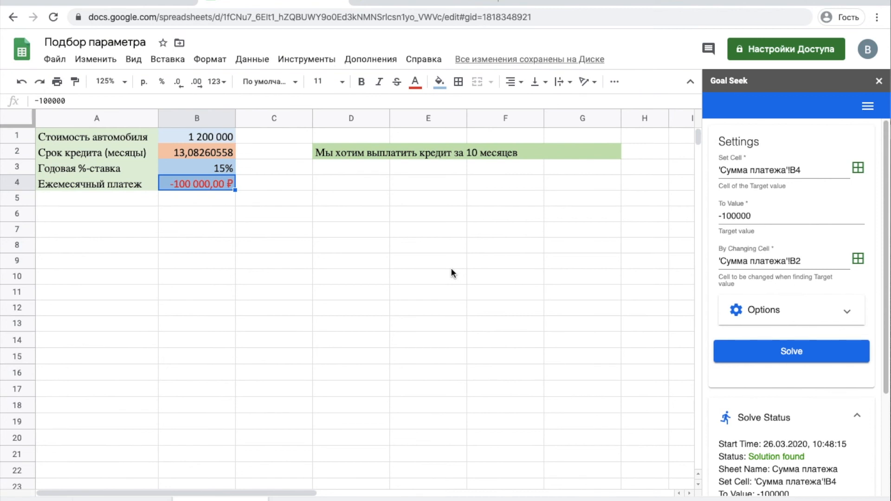
# Step: Capture the loan term cell B2 on the "Срок выплаты" sheet as the Goal Seek cell to set, with a target value of 10
pyautogui.click(886, 253)
pyautogui.click(184, 153)
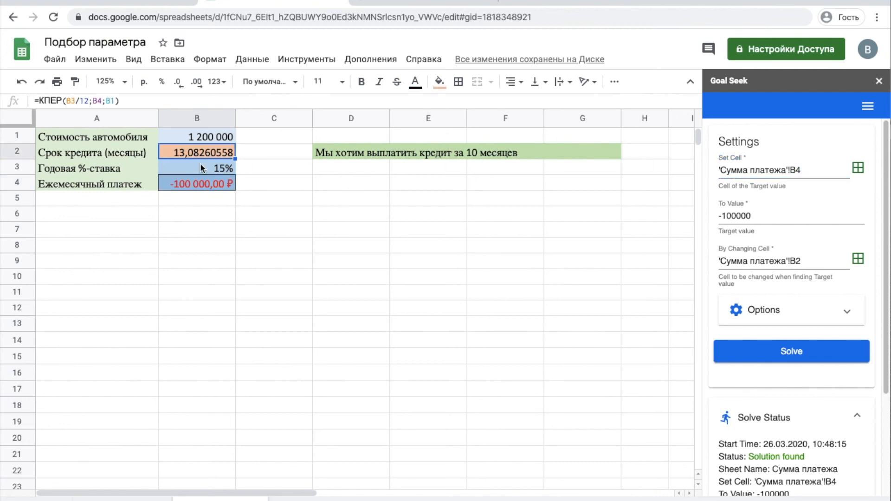
pyautogui.click(859, 168)
pyautogui.click(761, 209)
pyautogui.doubleClick(756, 217)
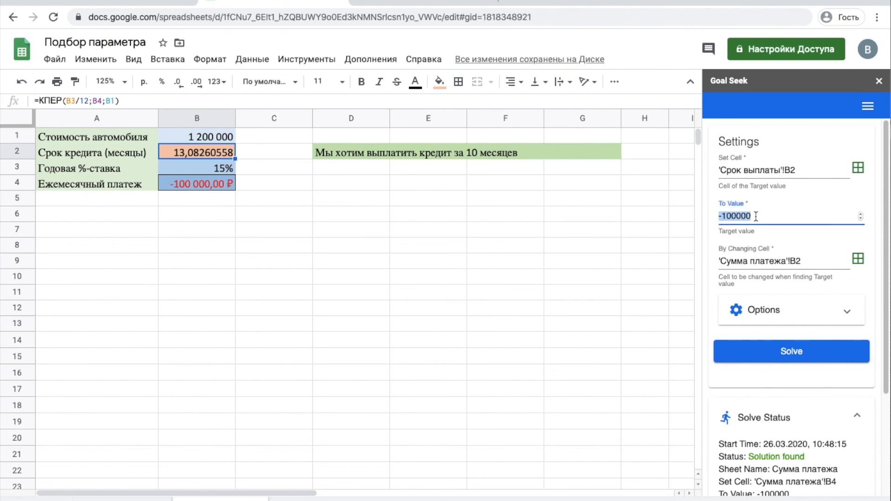
pyautogui.press('BackSpace')
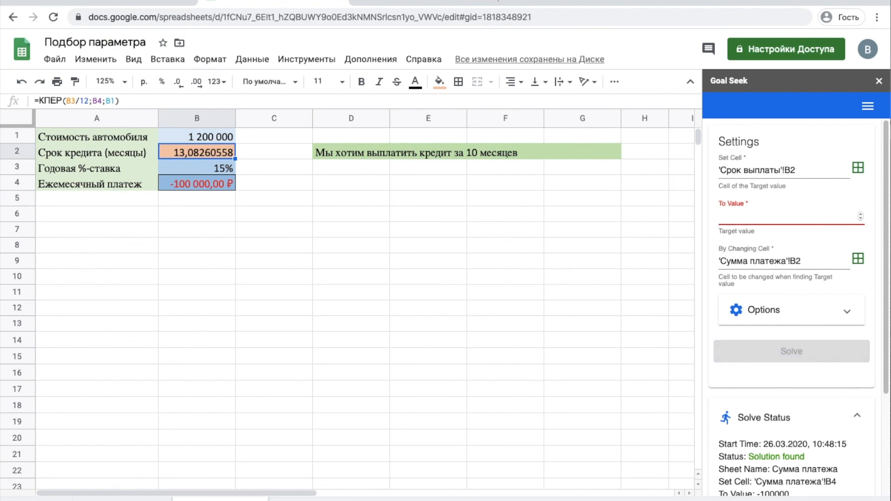
pyautogui.write('10')
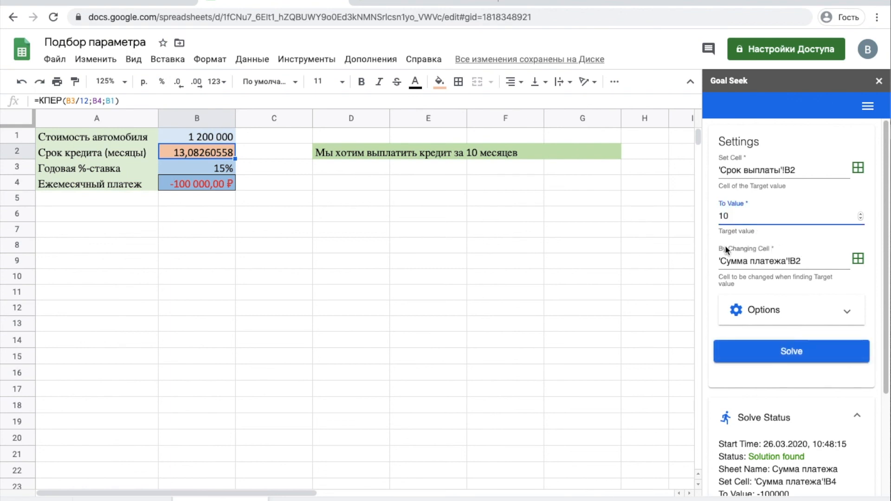
# Step: Assign the monthly payment cell B4 as the changing cell, run the Goal Seek solve, and dismiss its completion notice
pyautogui.click(821, 259)
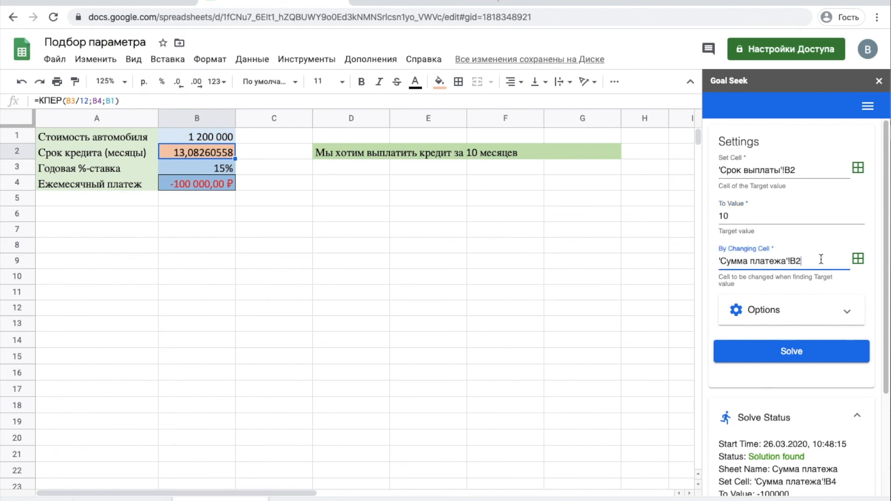
pyautogui.click(176, 185)
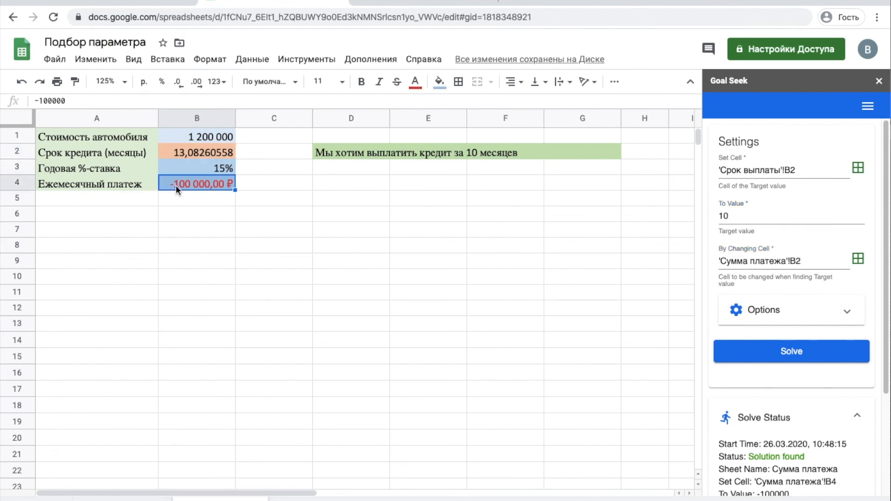
pyautogui.click(863, 259)
pyautogui.click(791, 354)
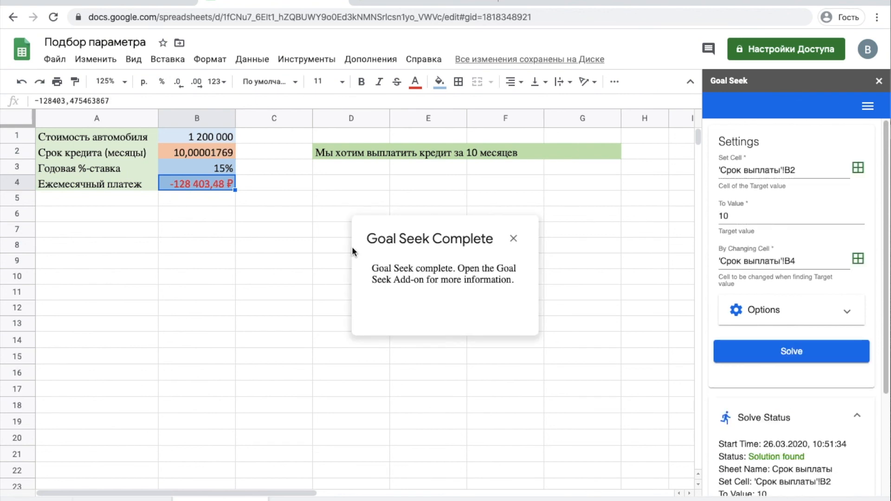
pyautogui.click(513, 239)
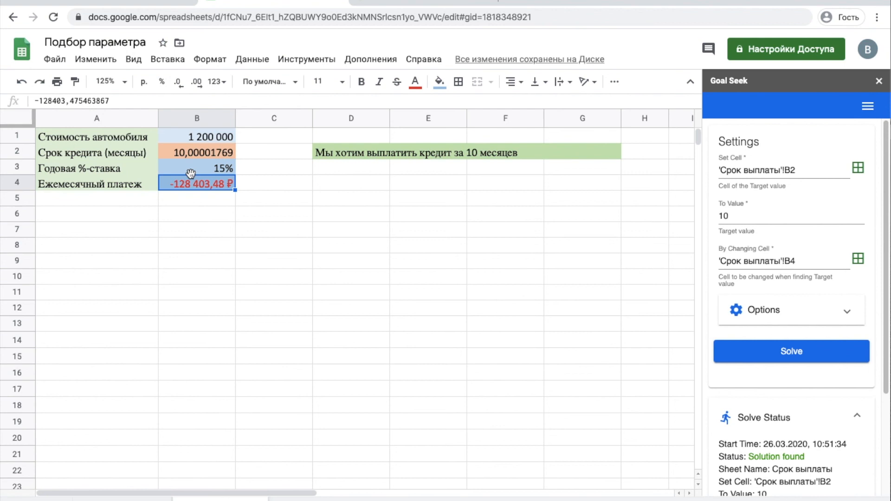